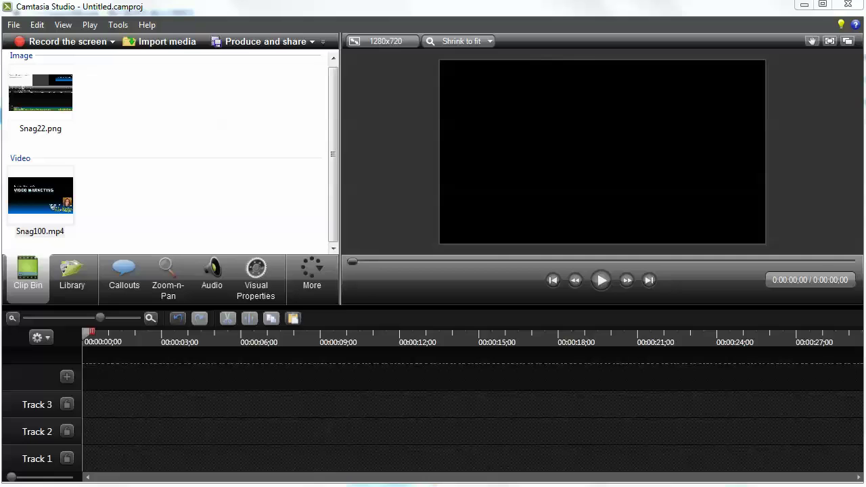
Start a media import and cancel it without choosing a file
left_click(13, 25)
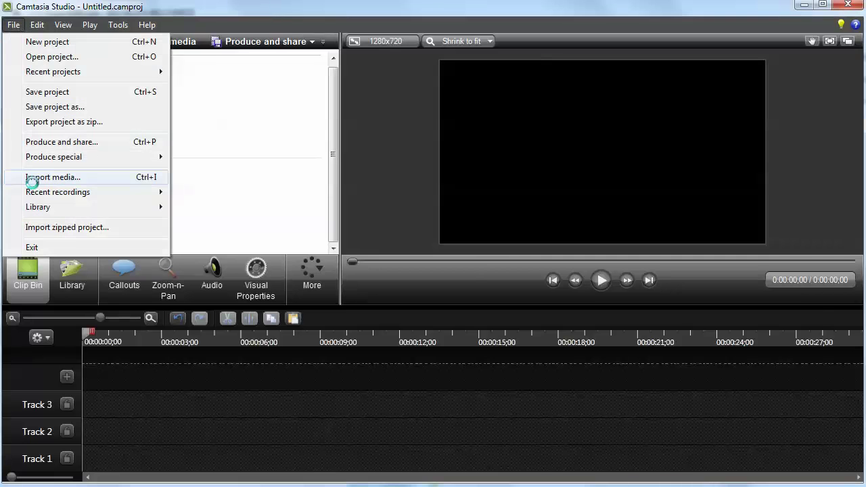
left_click(34, 178)
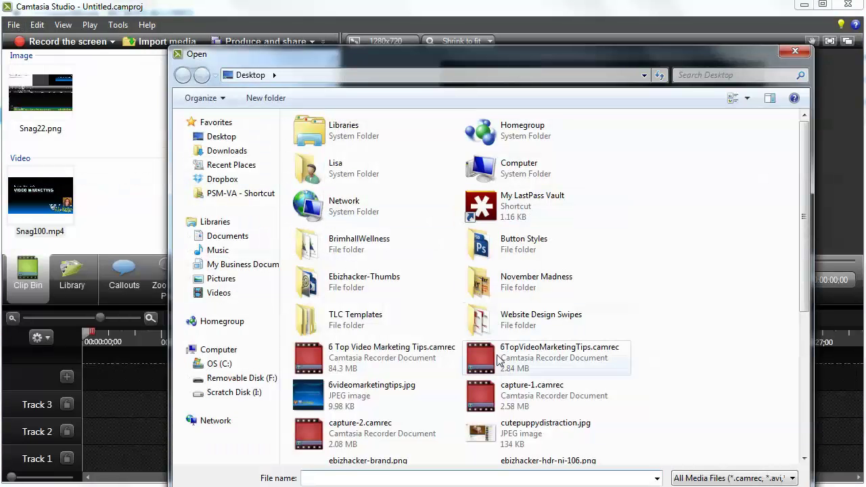
key("Escape")
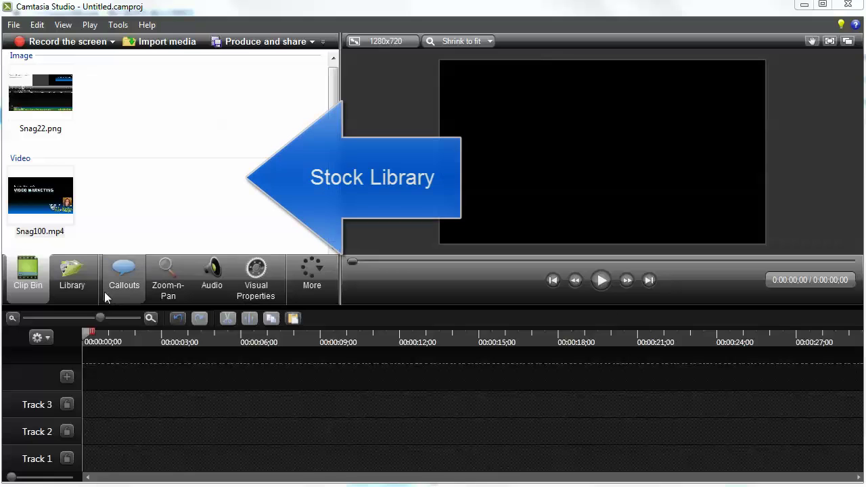
Browse the stock Library and Callouts, expanding the full callout shape gallery
left_click(71, 274)
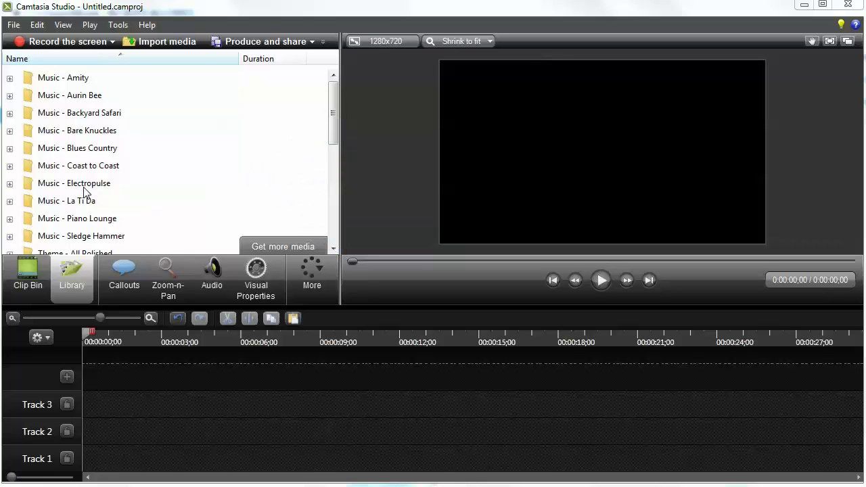
left_click(131, 269)
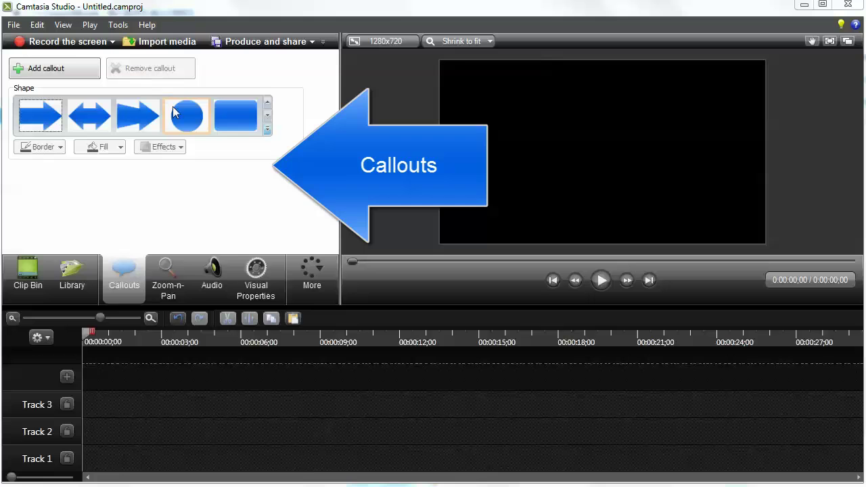
left_click(268, 129)
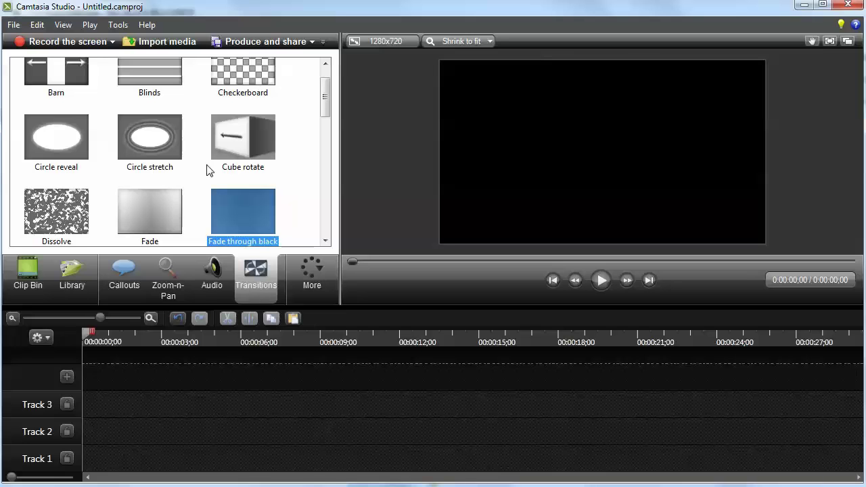
scroll(146, 142, "down", 1)
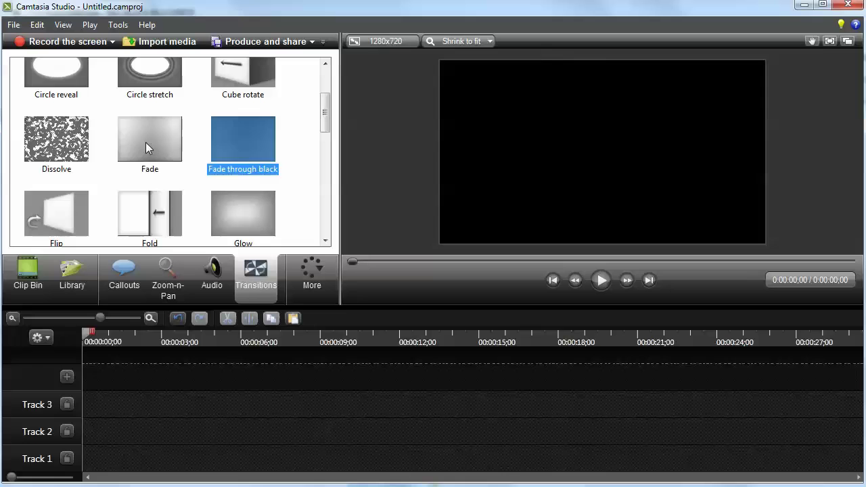
left_click(146, 142)
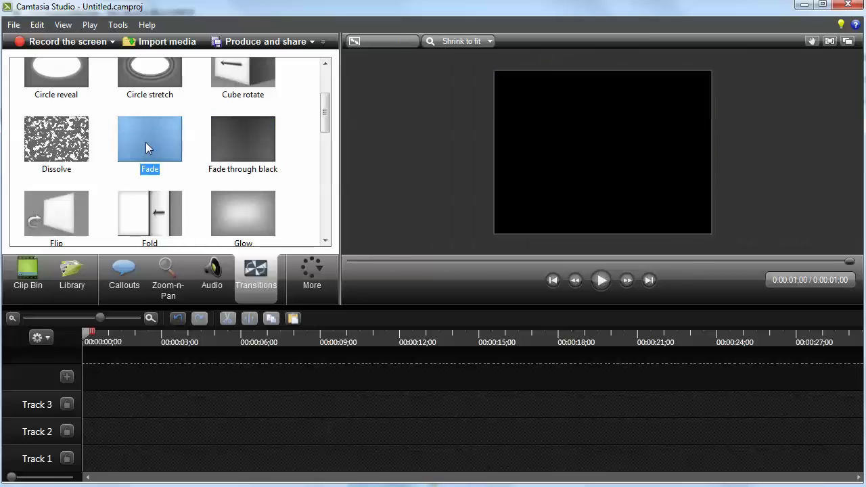
left_click(227, 142)
left_click(235, 198)
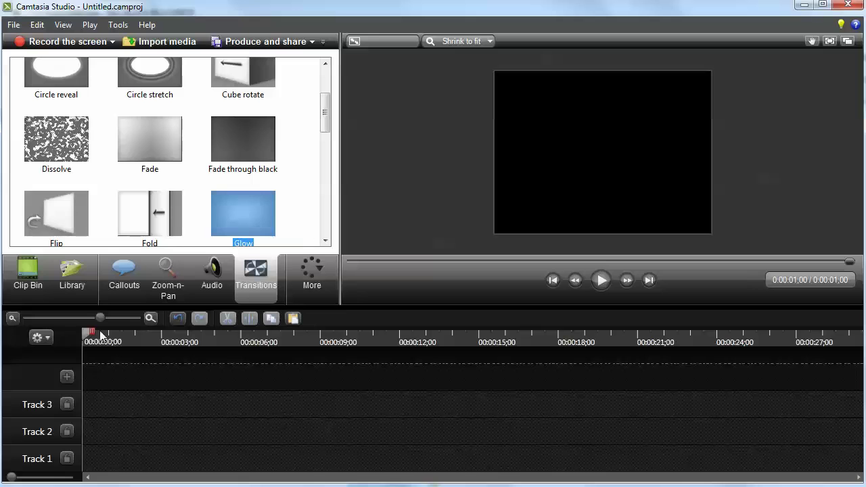
Drag Snag100.mp4 from the clip bin onto Track 1
left_click(42, 286)
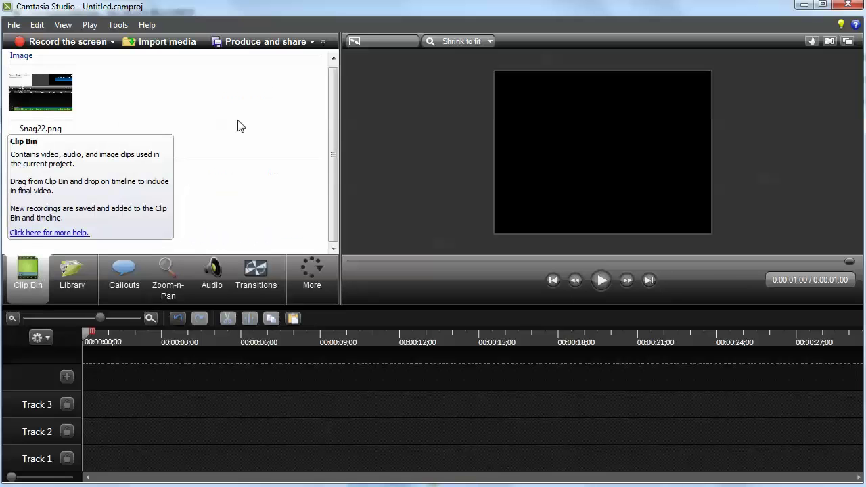
left_click(51, 197)
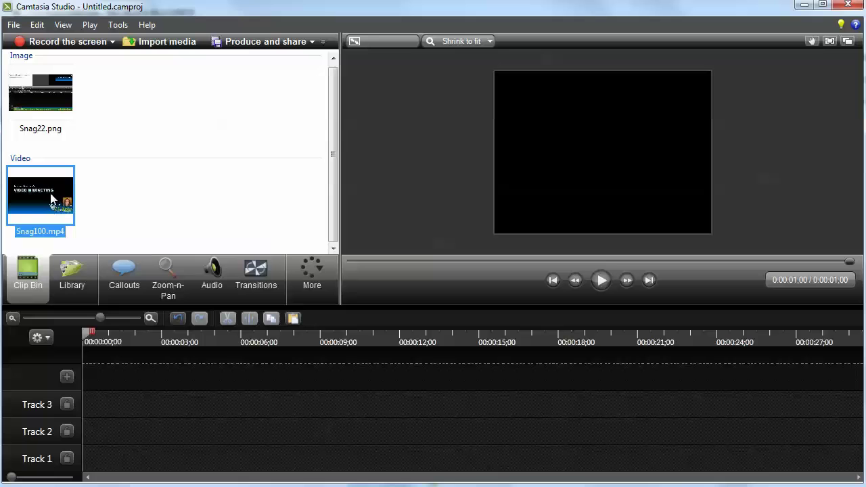
left_click_drag(51, 197, 112, 399)
left_click_drag(112, 443, 104, 461)
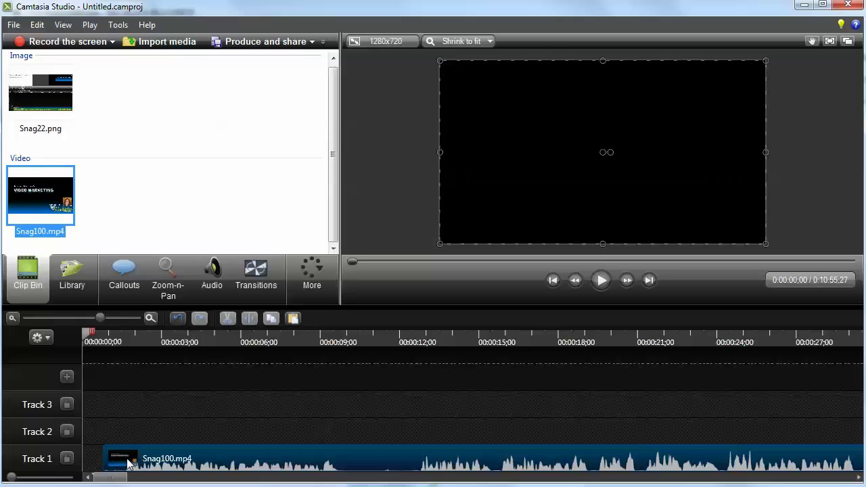
Keep the editing dimensions at 1280 x 720 and select the Track 1 clip
left_click(406, 41)
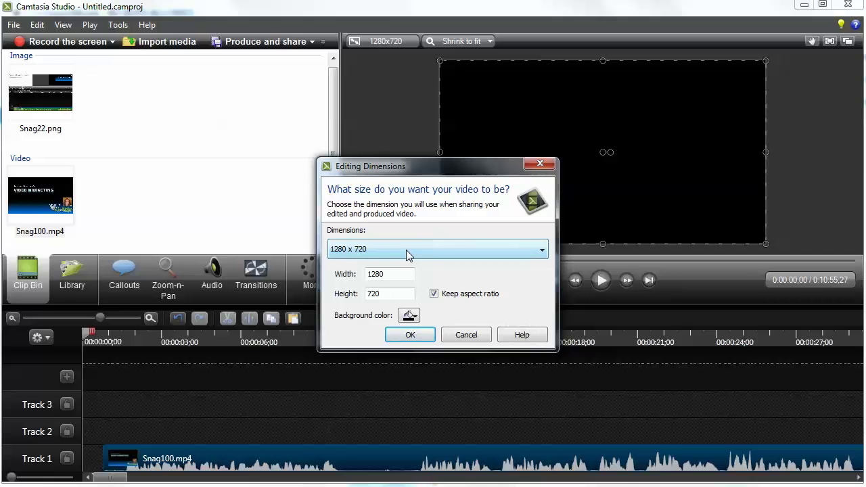
left_click(408, 254)
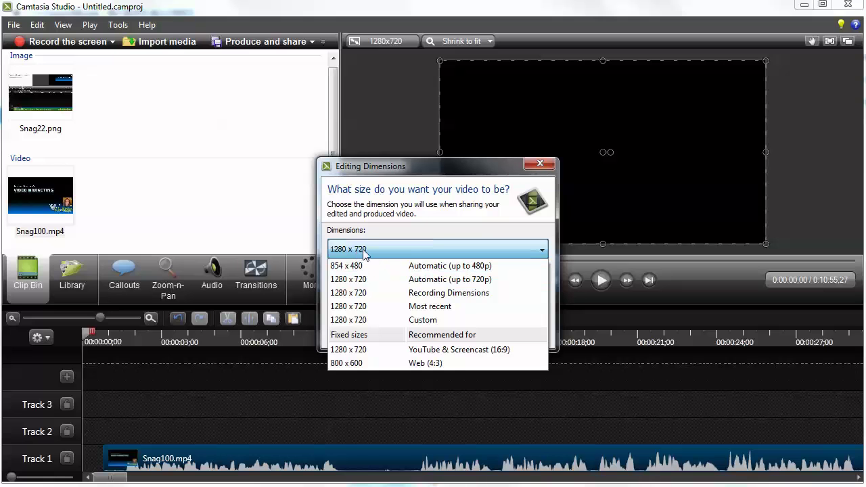
left_click(365, 251)
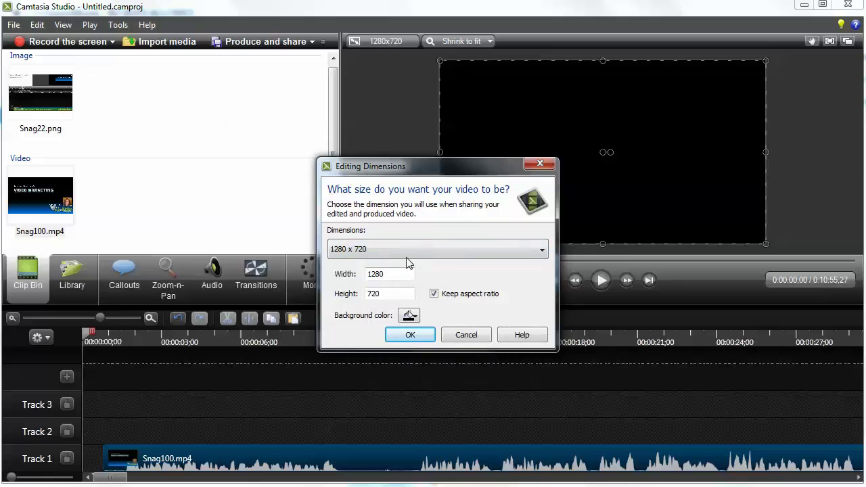
left_click(464, 334)
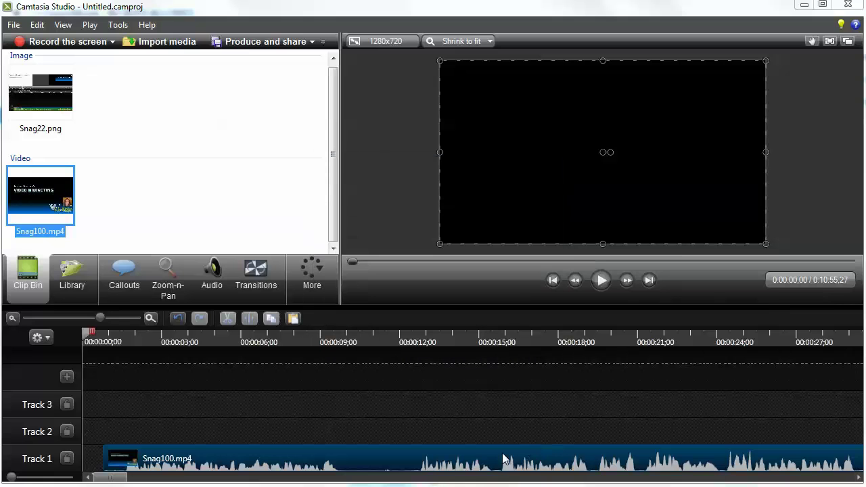
left_click(462, 468)
left_click_drag(462, 467, 387, 468)
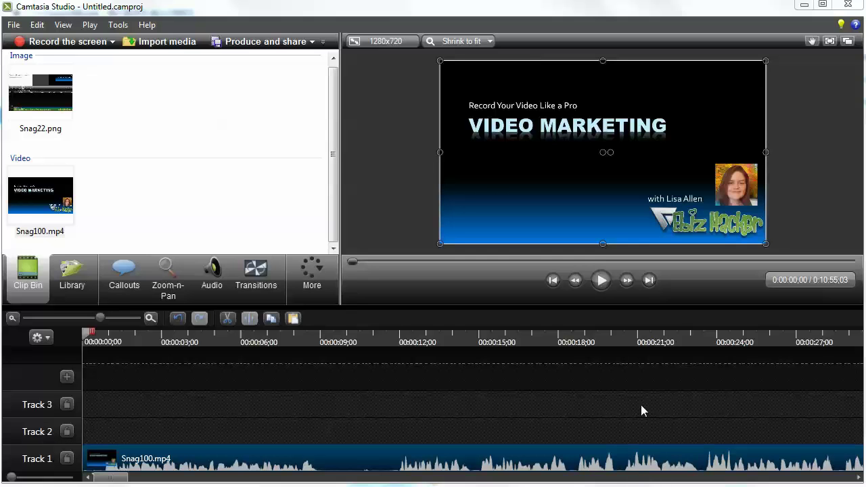
left_click(264, 451)
Cut the clip's first 0;26 and move the playhead to 13;24, the Recording & Editing Software slide
left_click_drag(101, 318, 117, 318)
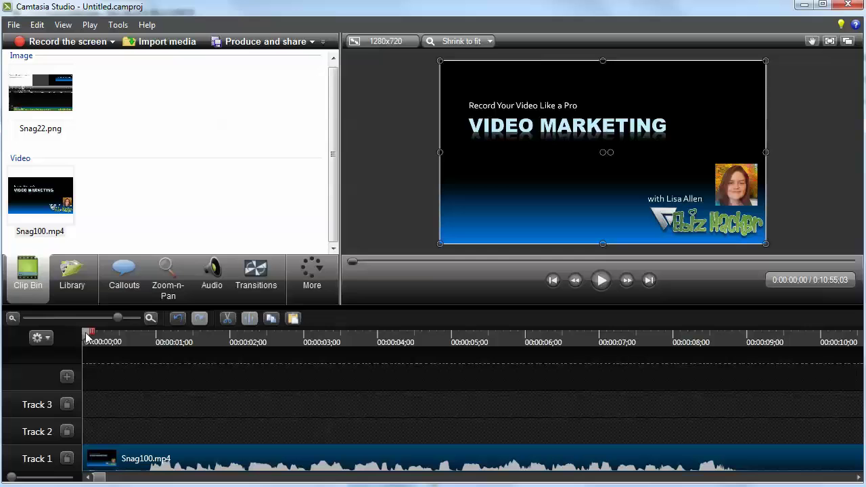
left_click_drag(94, 336, 146, 332)
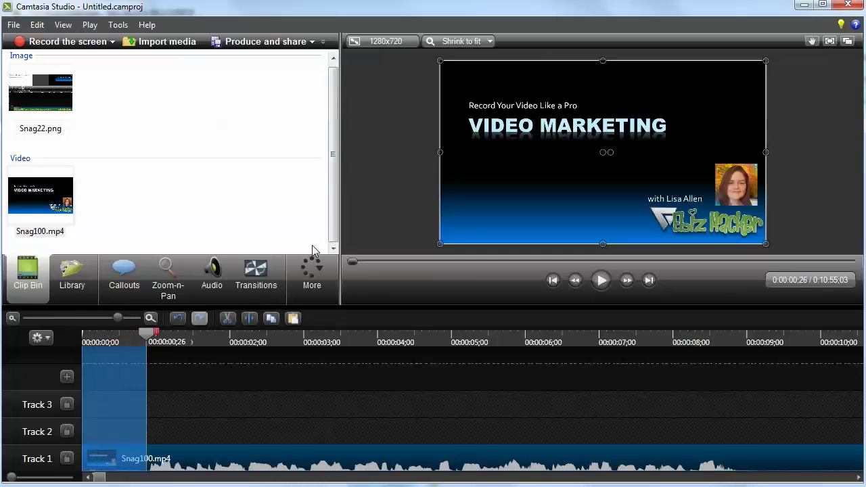
key("ctrl+x")
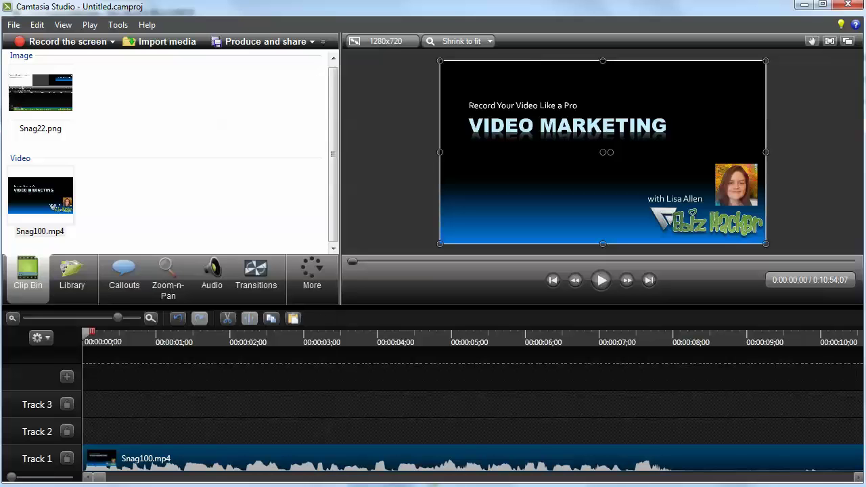
left_click_drag(98, 480, 115, 480)
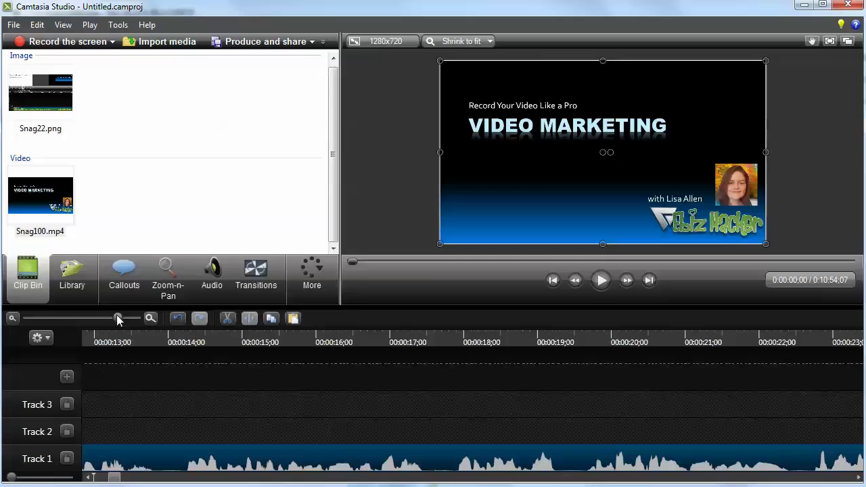
left_click_drag(116, 318, 95, 318)
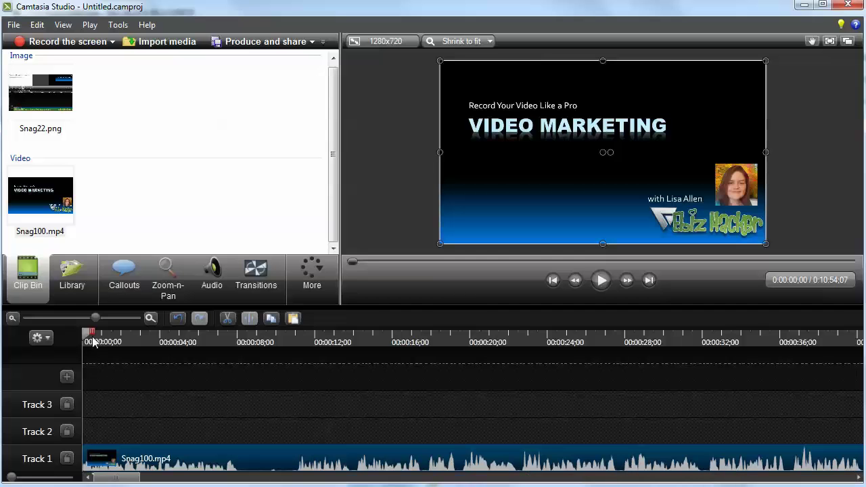
mouse_move(90, 333)
left_mouse_down()
mouse_move(362, 335)
mouse_move(350, 334)
left_mouse_up()
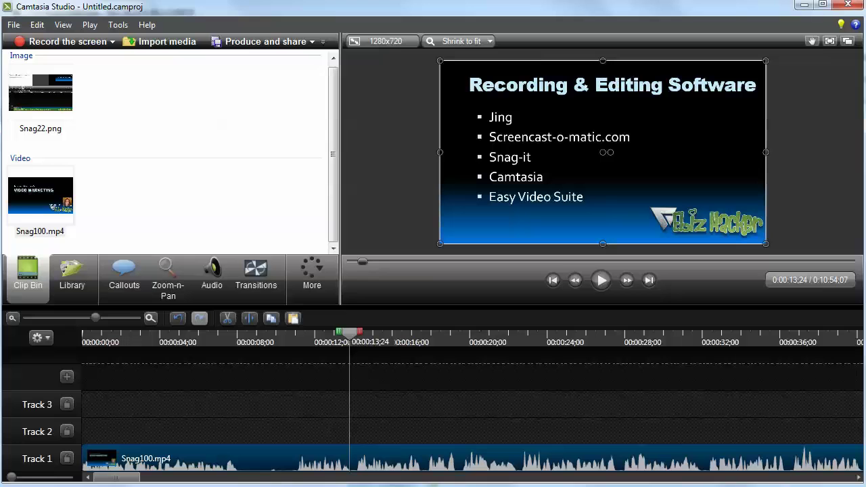
Add an enlarged Pointy Arrow callout over the bullet list, rotated to point down-left
left_click(124, 270)
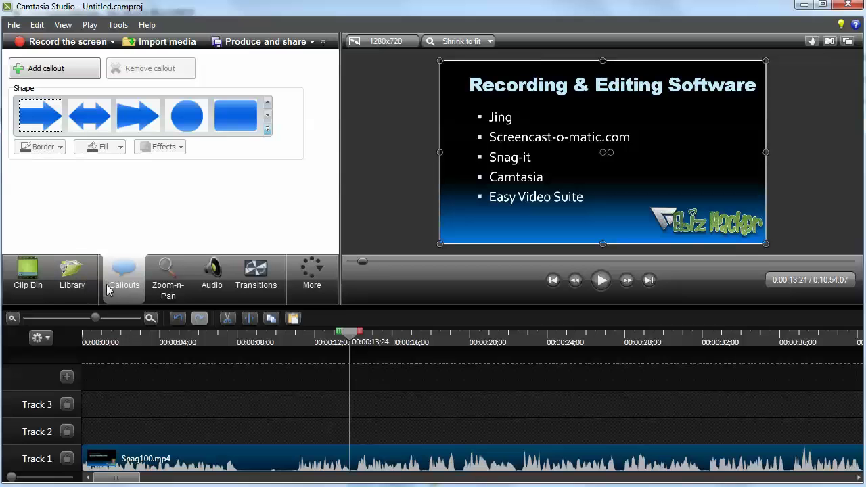
left_click(266, 111)
left_click(268, 131)
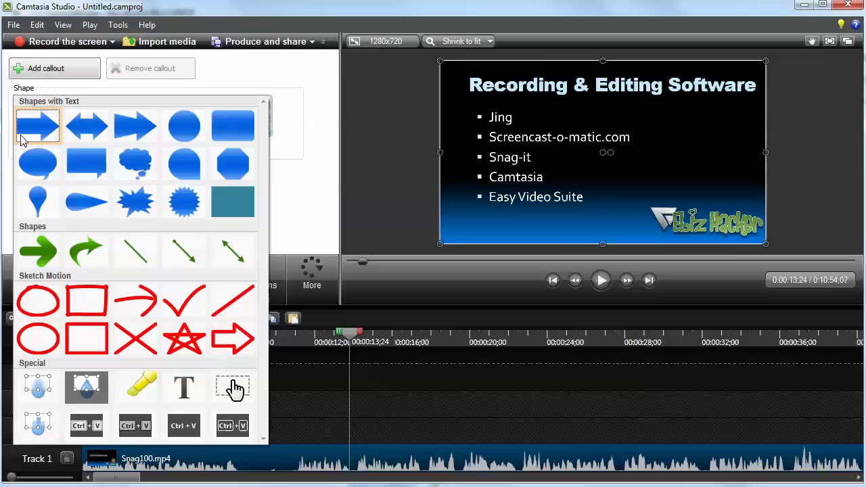
left_click(30, 133)
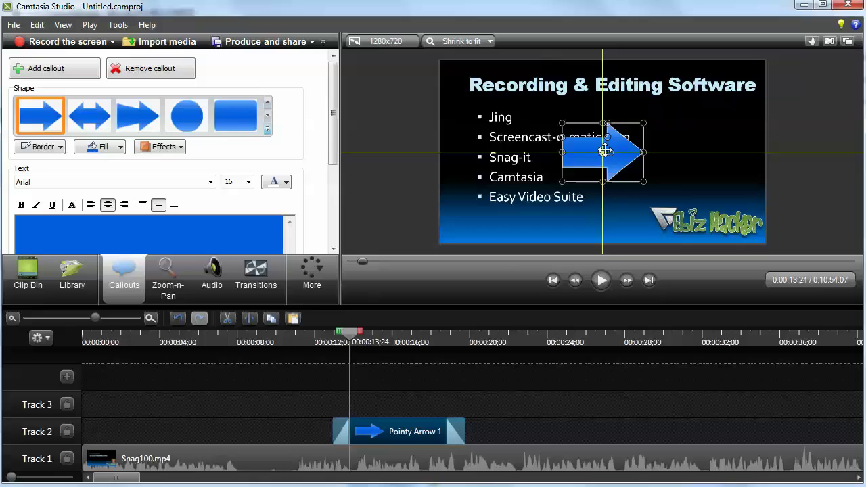
mouse_move(604, 150)
left_mouse_down()
mouse_move(596, 141)
mouse_move(595, 172)
mouse_move(655, 173)
left_mouse_up()
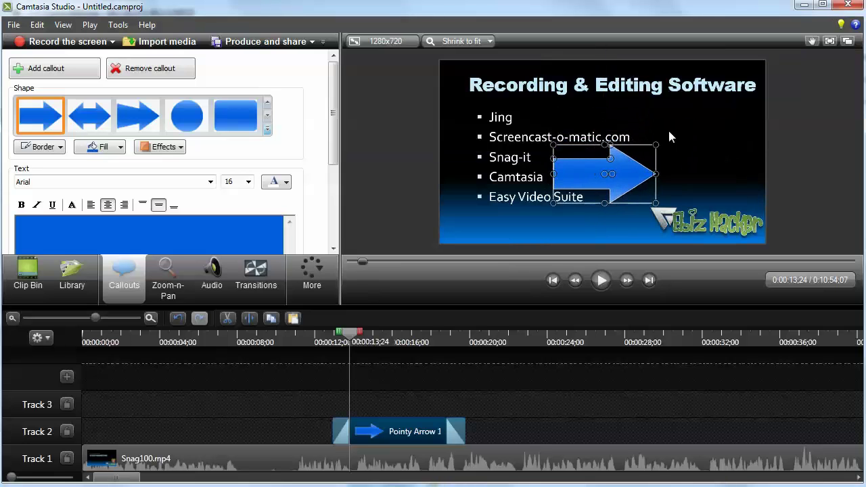
left_click_drag(655, 143, 667, 144)
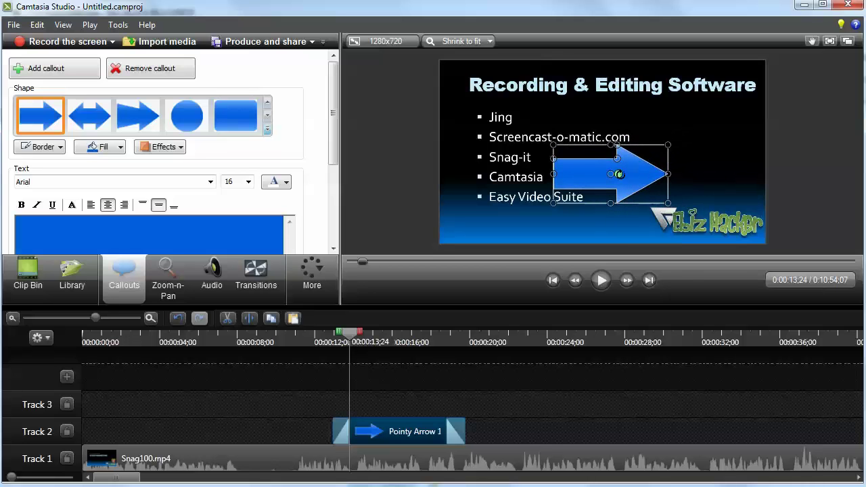
left_click_drag(618, 174, 598, 183)
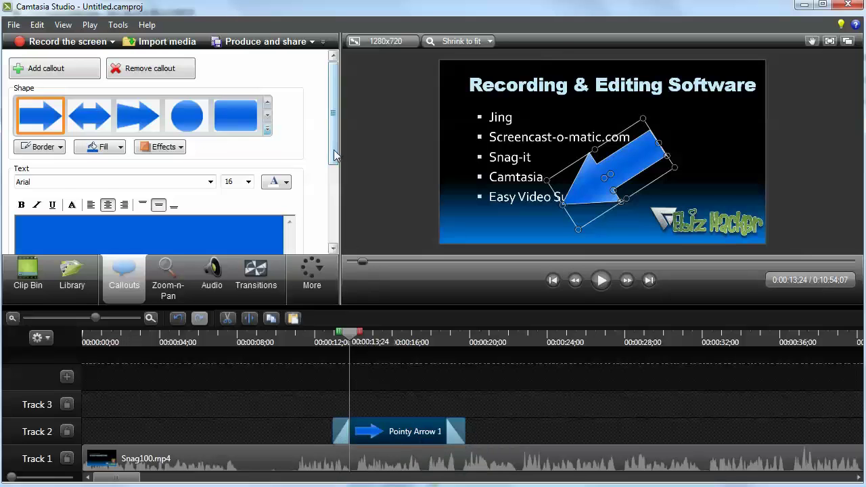
Set the arrow callout's fade-in to 0 seconds and show the transitions gallery
left_click_drag(334, 155, 334, 233)
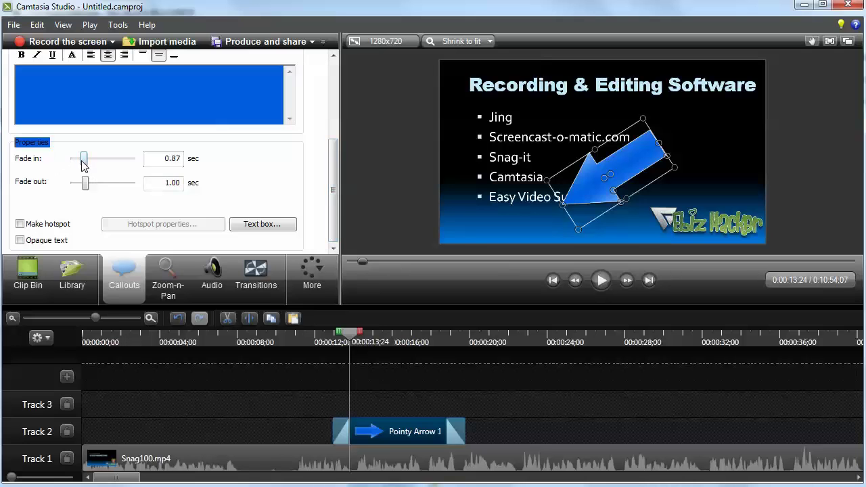
double_click(165, 160)
type("0")
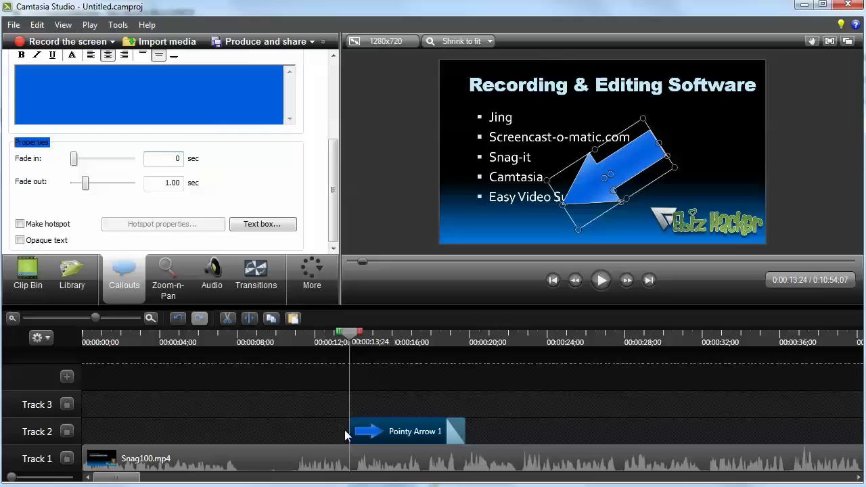
left_click(256, 274)
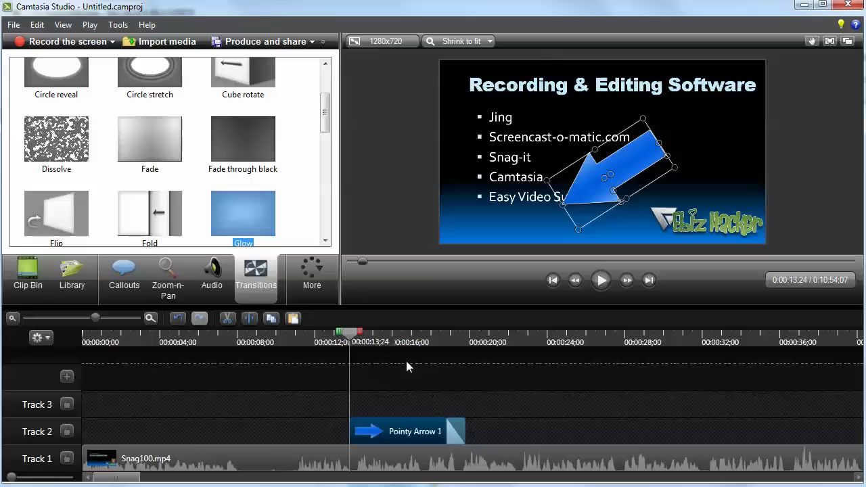
Cut the 0:09;16–0:11;03 section out of Snag100.mp4
left_click_drag(351, 338, 297, 366)
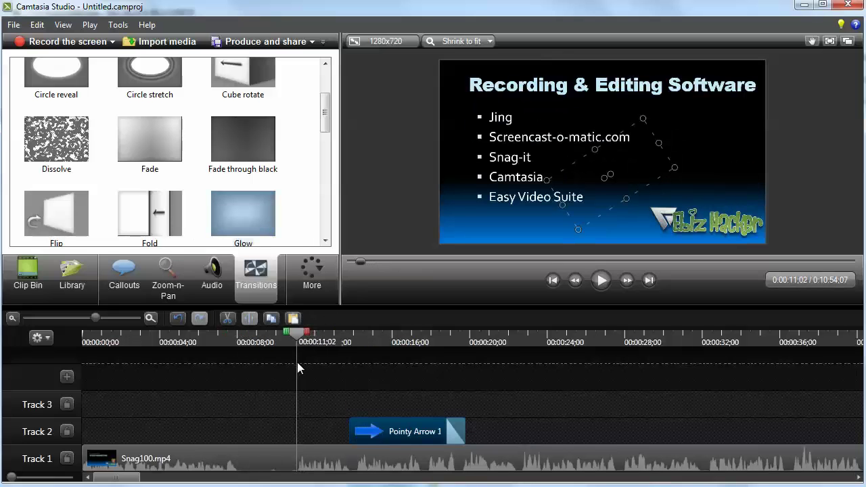
left_click_drag(286, 332, 239, 346)
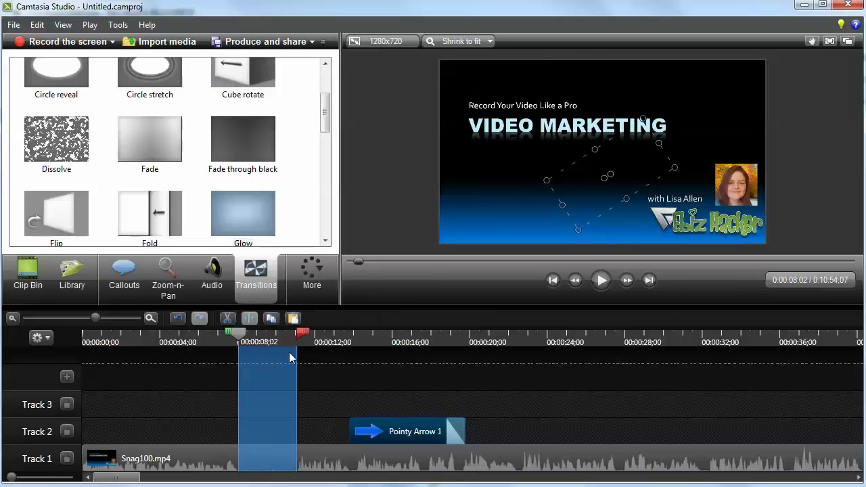
key("ctrl+x")
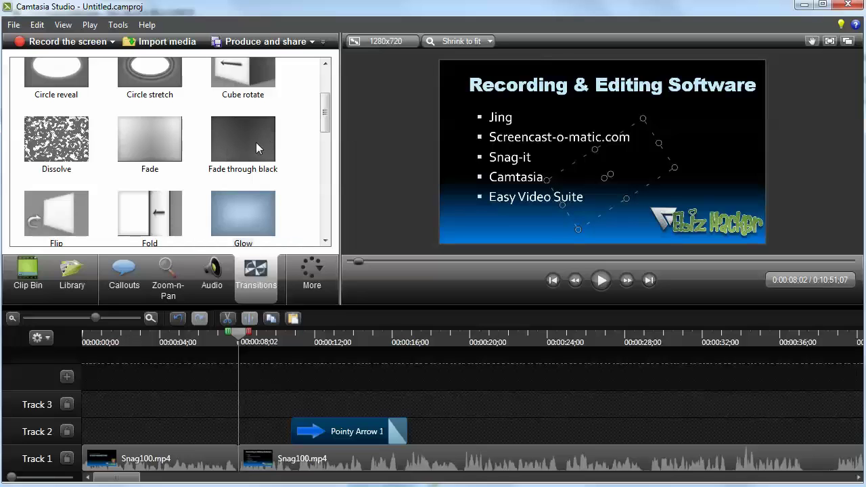
Place a Fade through black transition between the two Track 1 clips and preview it
left_click_drag(248, 140, 232, 435)
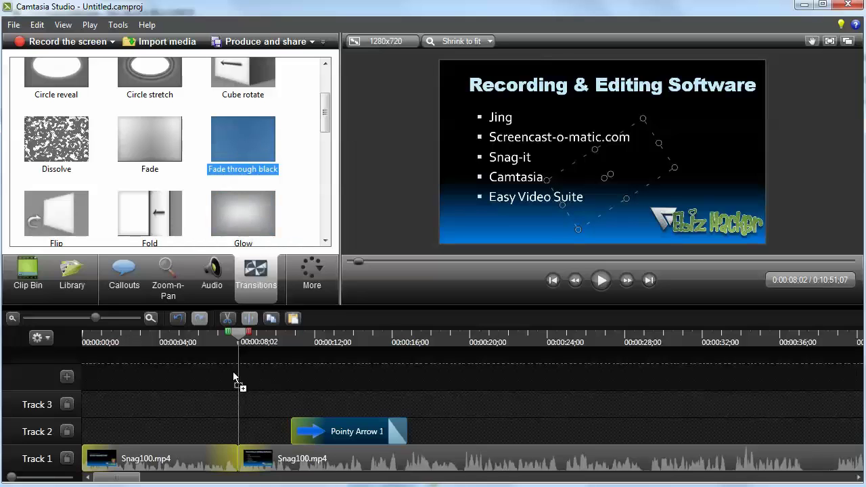
mouse_move(233, 438)
left_mouse_down()
mouse_move(296, 441)
mouse_move(281, 458)
left_mouse_up()
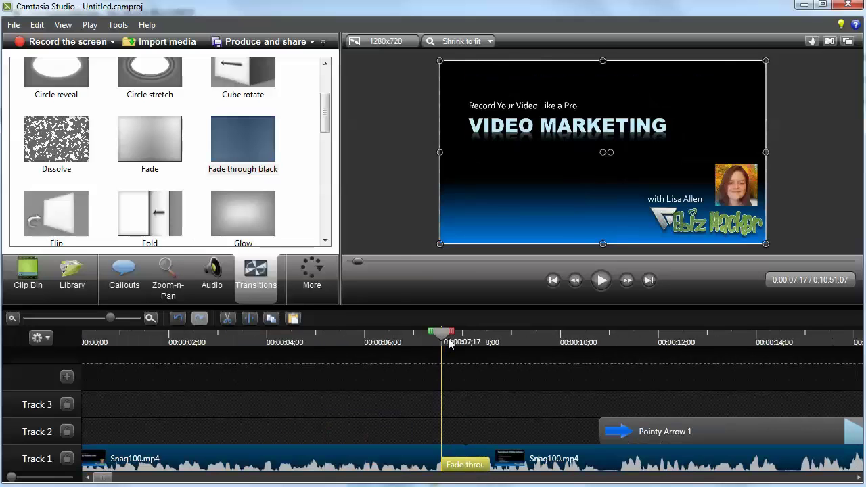
left_click(451, 341)
left_click_drag(451, 341, 483, 343)
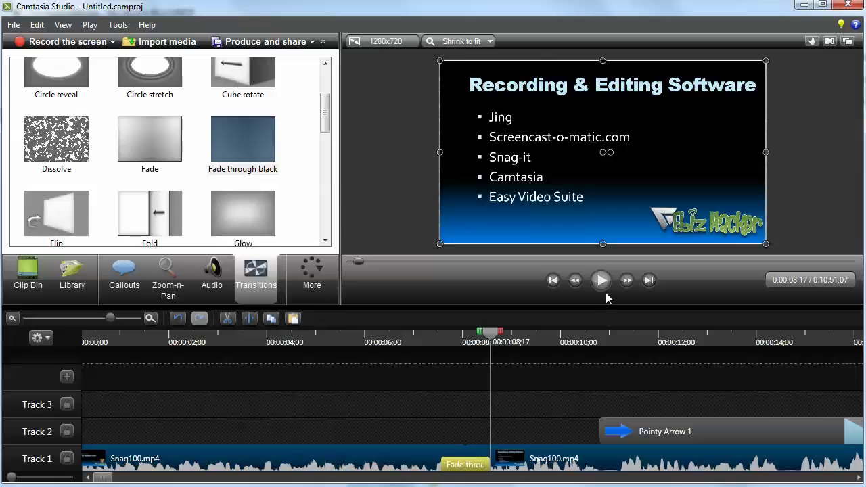
Enable audio noise removal, then move the playhead to where the arrow appears
left_click(215, 281)
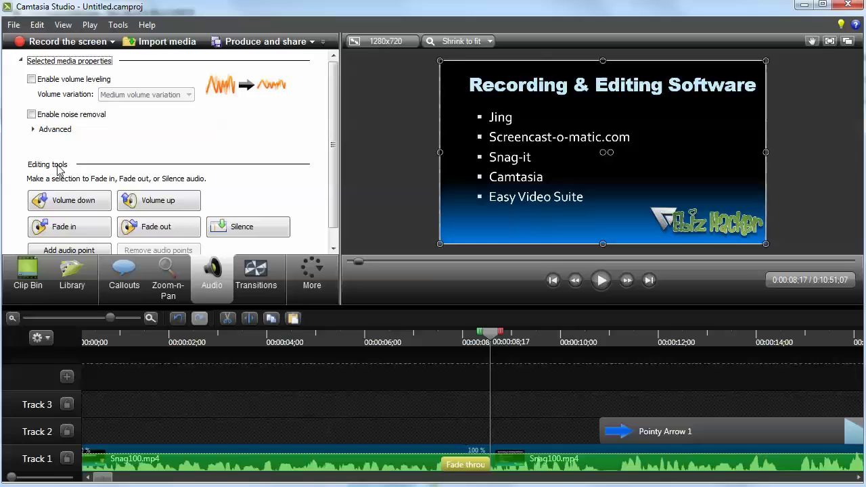
left_click(31, 114)
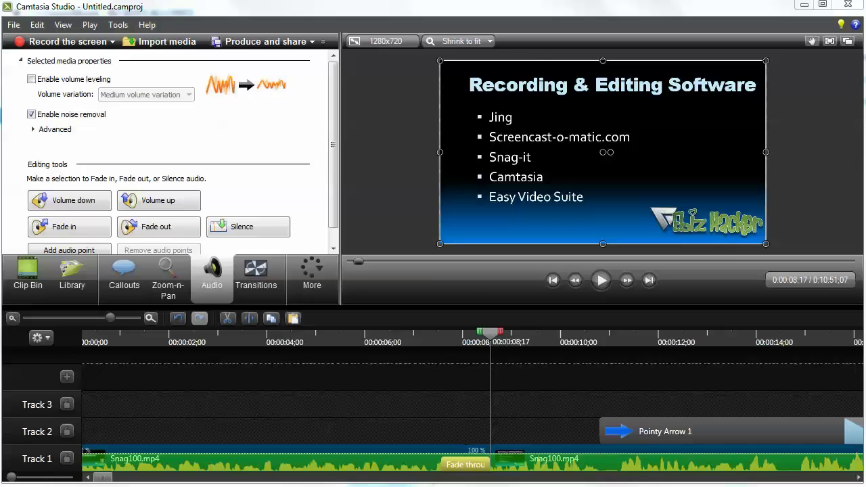
left_click_drag(491, 339, 600, 345)
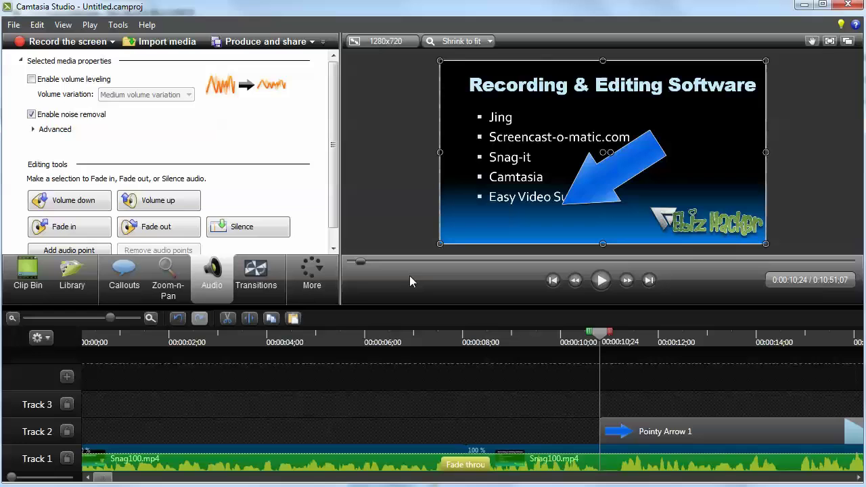
Move Pointy Arrow 1 to the slide's upper right via Visual Properties, then advance near its end
left_click(311, 281)
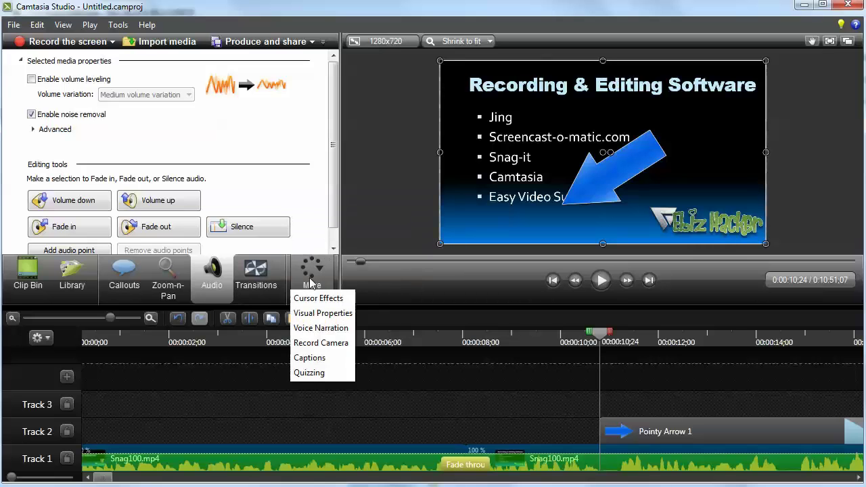
left_click(317, 313)
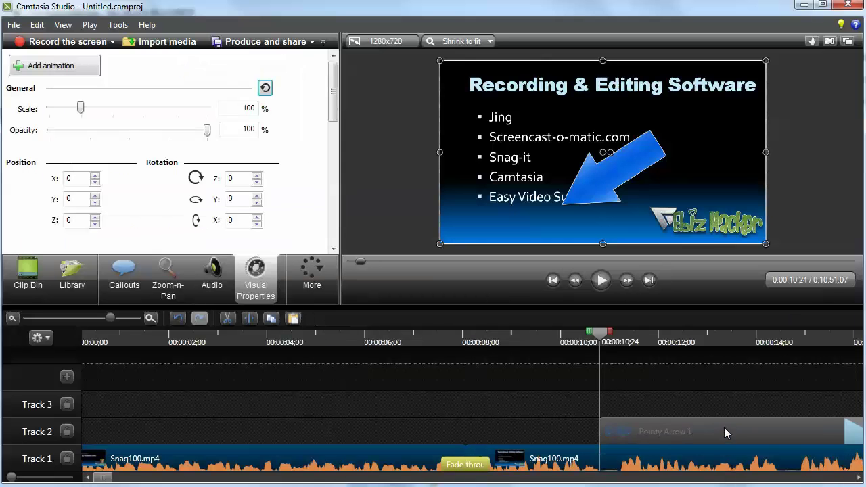
left_click(703, 430)
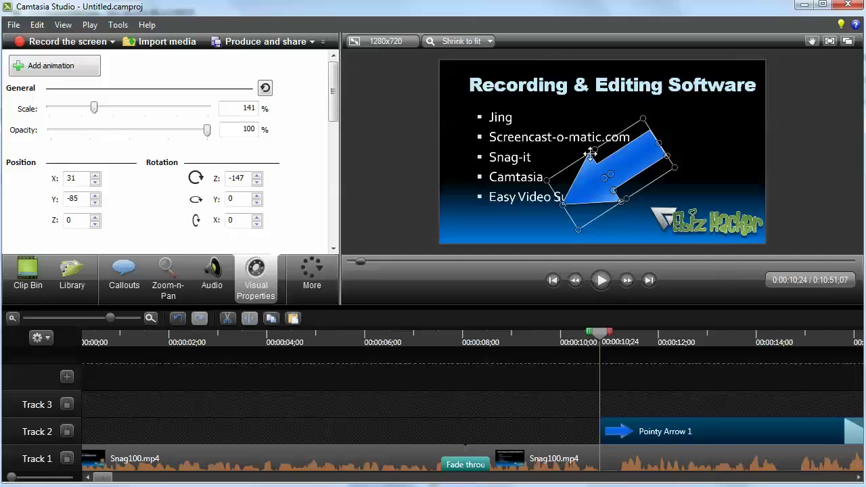
mouse_move(615, 180)
left_mouse_down()
mouse_move(698, 126)
mouse_move(724, 119)
left_mouse_up()
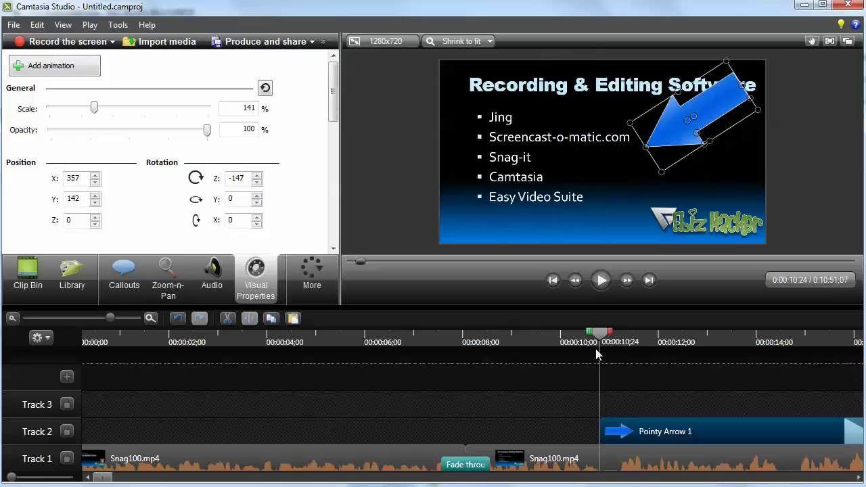
left_click_drag(602, 338, 721, 347)
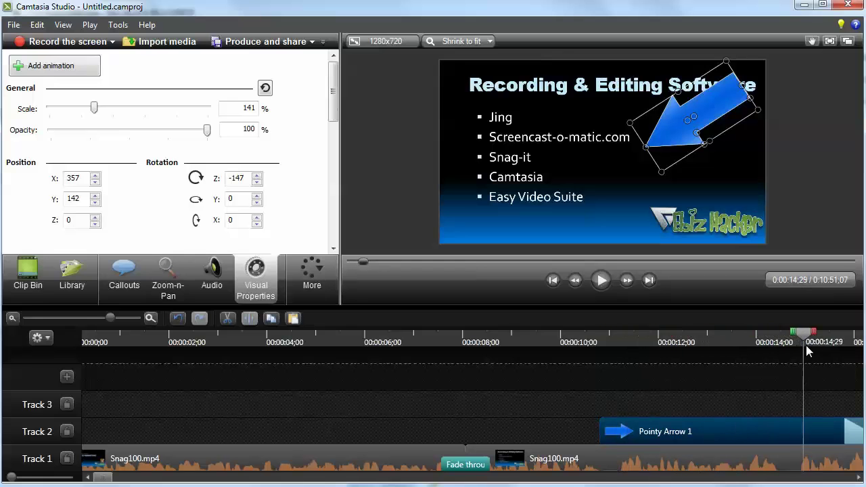
left_click_drag(721, 346, 844, 351)
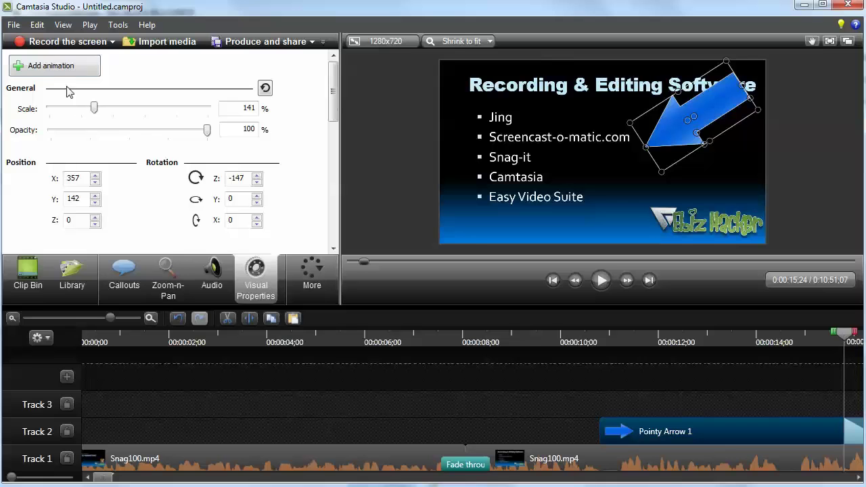
Animate Pointy Arrow 1 to the lower left over about five seconds, then review from 0:07;25
left_click(52, 68)
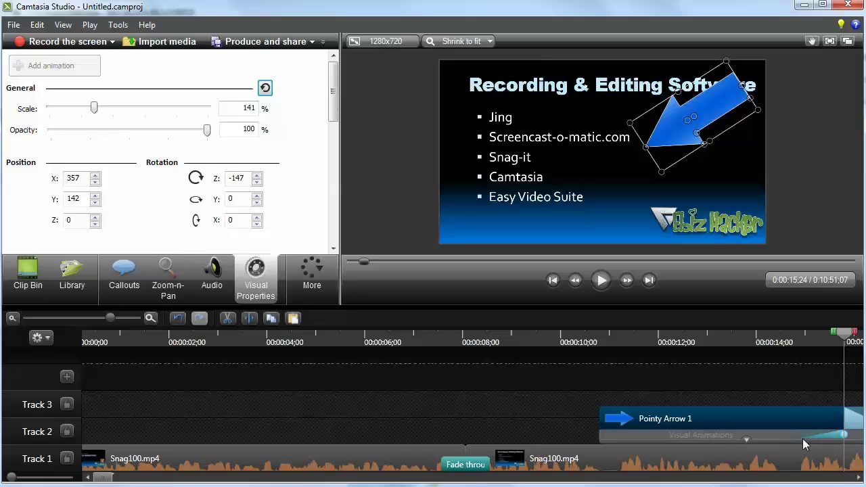
left_click_drag(803, 438, 796, 435)
left_click_drag(657, 140, 474, 215)
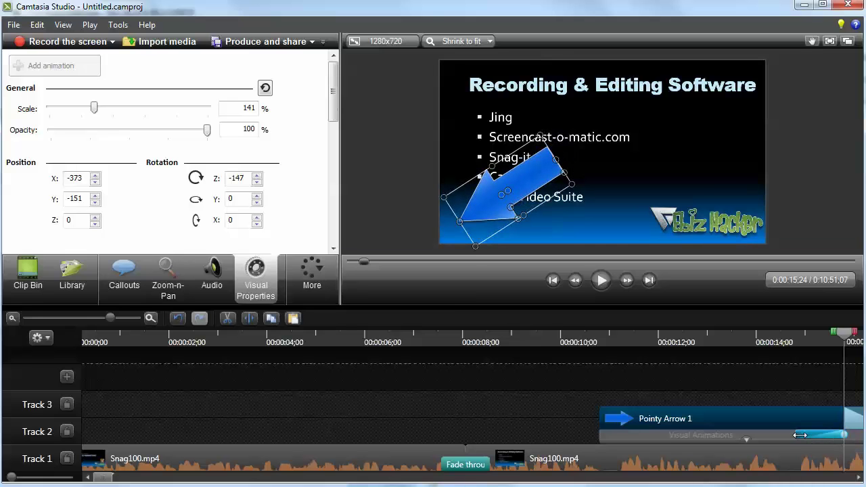
left_click_drag(799, 435, 608, 438)
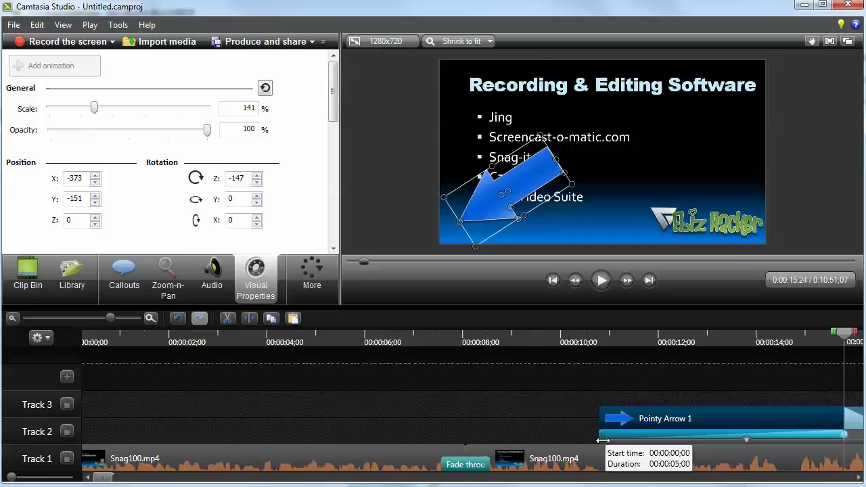
left_click_drag(609, 438, 609, 438)
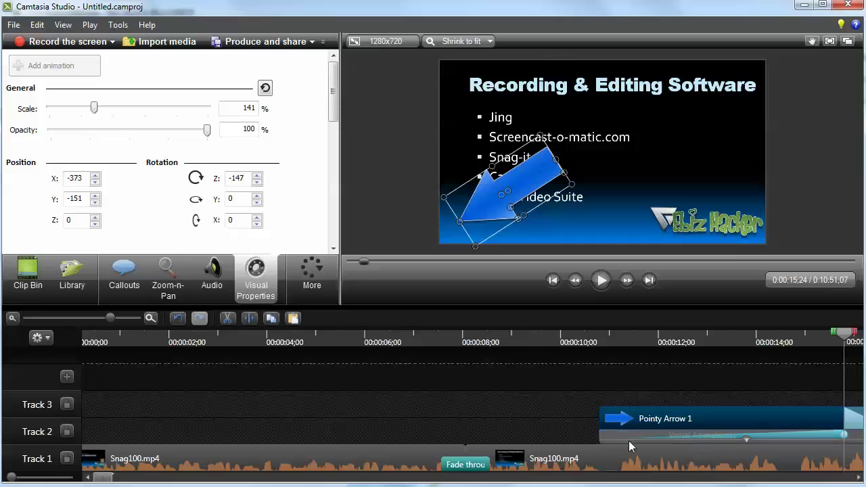
left_click(843, 438)
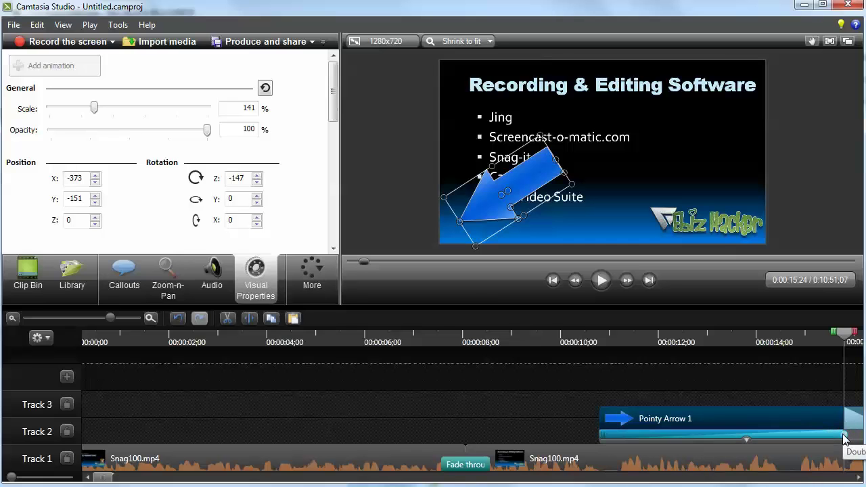
mouse_move(462, 337)
left_mouse_down()
mouse_move(452, 336)
mouse_move(860, 353)
mouse_move(830, 358)
left_mouse_up()
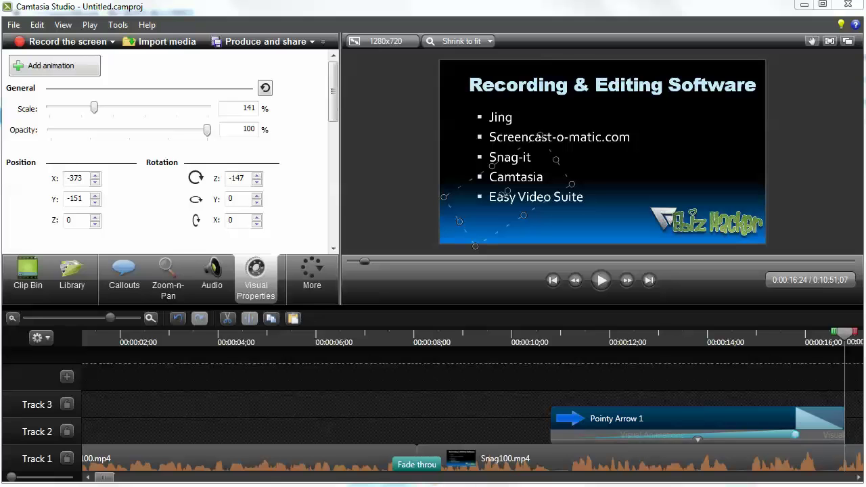
Produce the video as MP4 up to 720p, named Untitled in the Podcasting folder
left_click(297, 41)
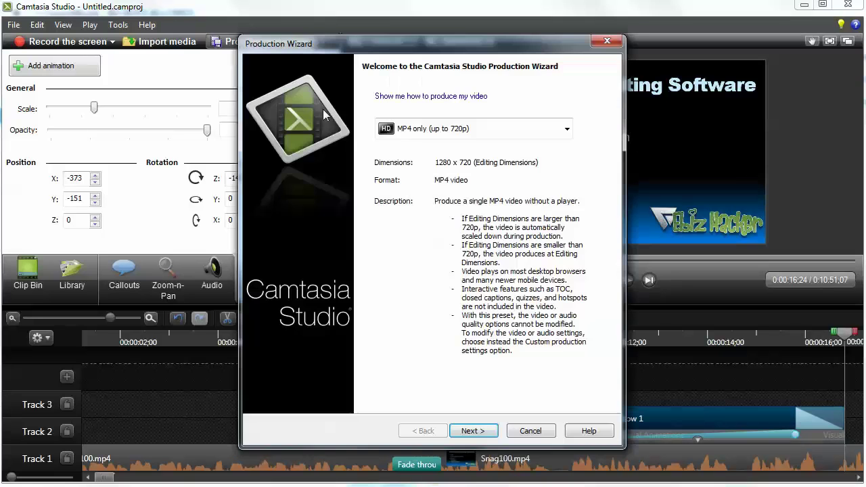
left_click(460, 130)
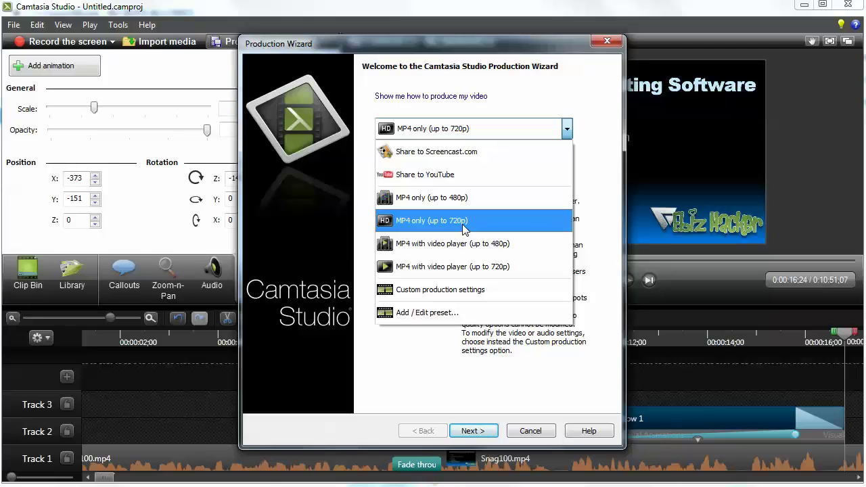
left_click(472, 430)
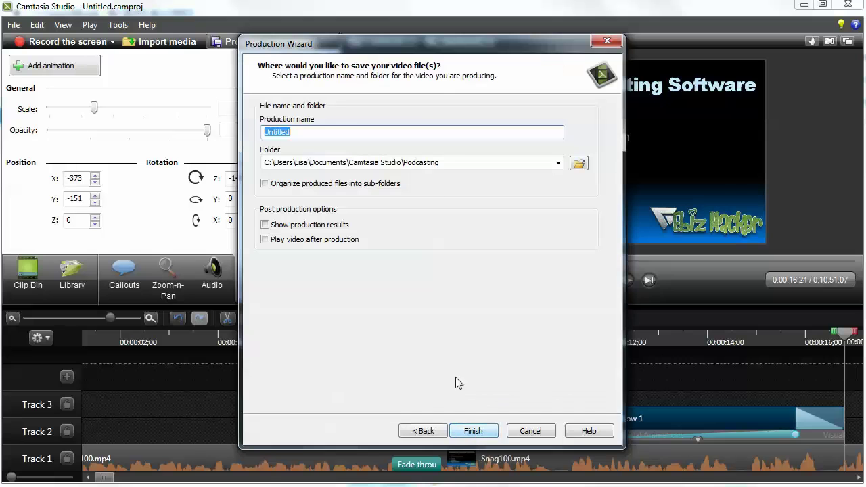
left_click(300, 133)
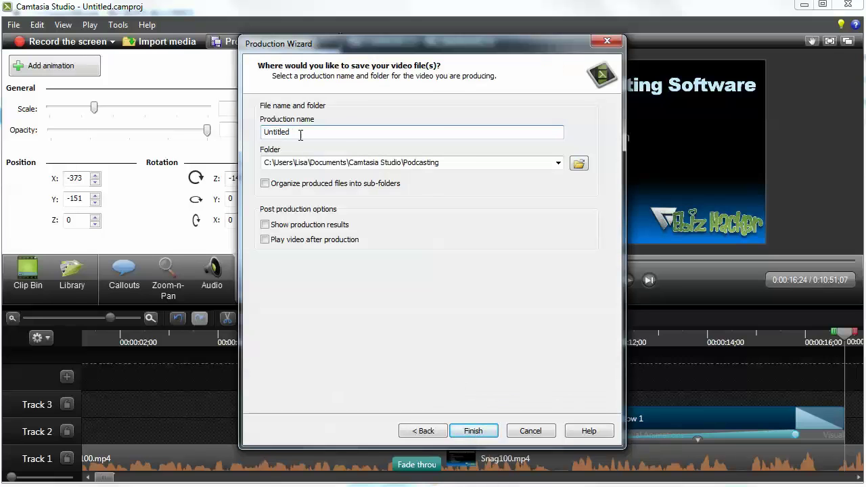
left_click(454, 163)
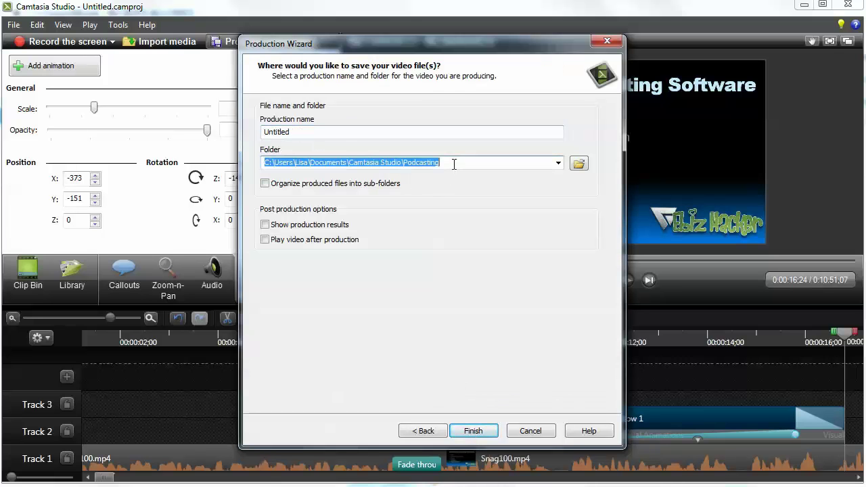
left_click(473, 431)
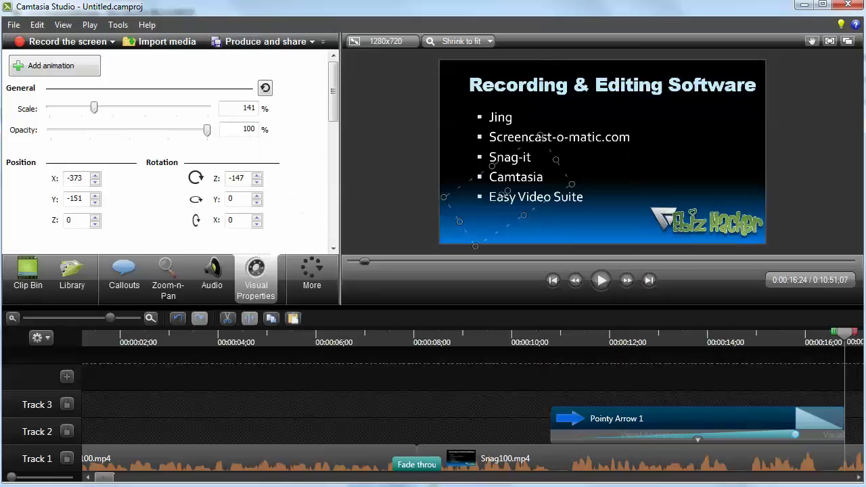